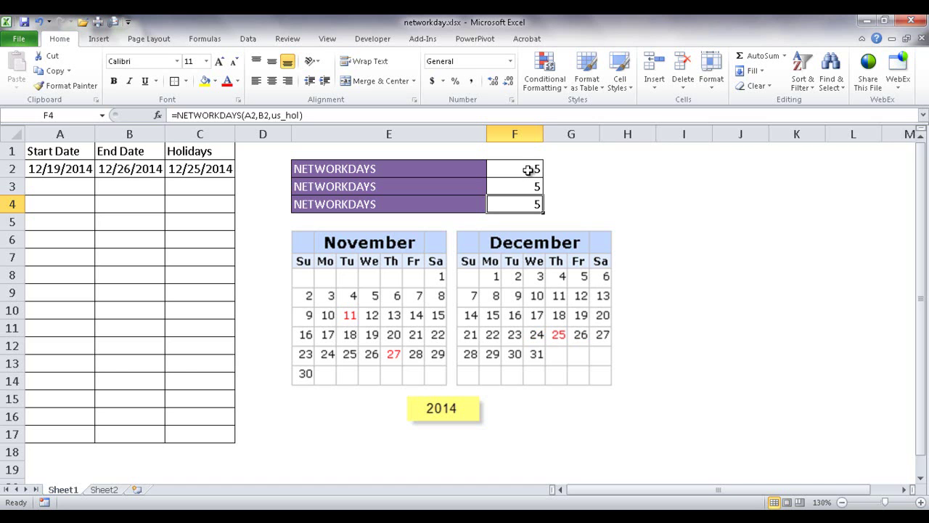
# - Review F2's NETWORKDAYS arguments against the November calendar, then dismiss them unchanged
pyautogui.click(529, 170)
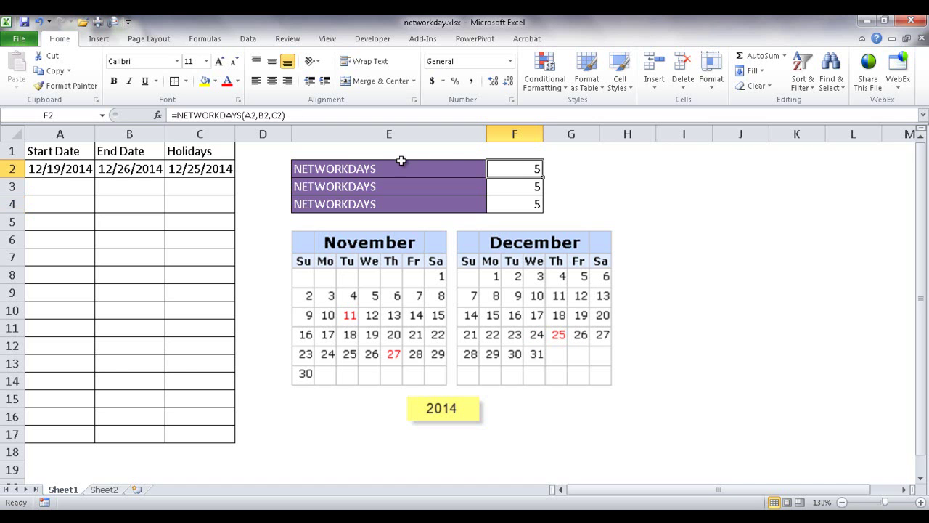
pyautogui.click(159, 116)
pyautogui.moveTo(570, 263); pyautogui.dragTo(765, 238)
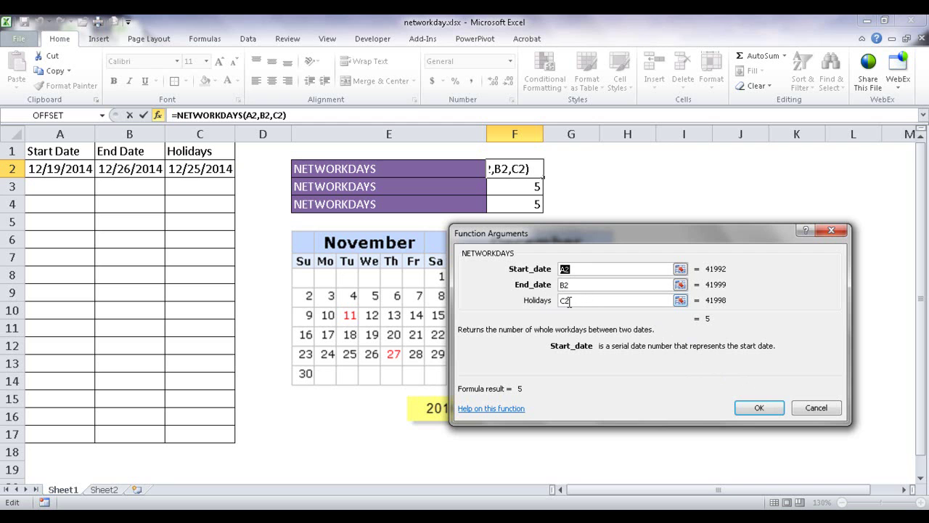
pyautogui.click(815, 409)
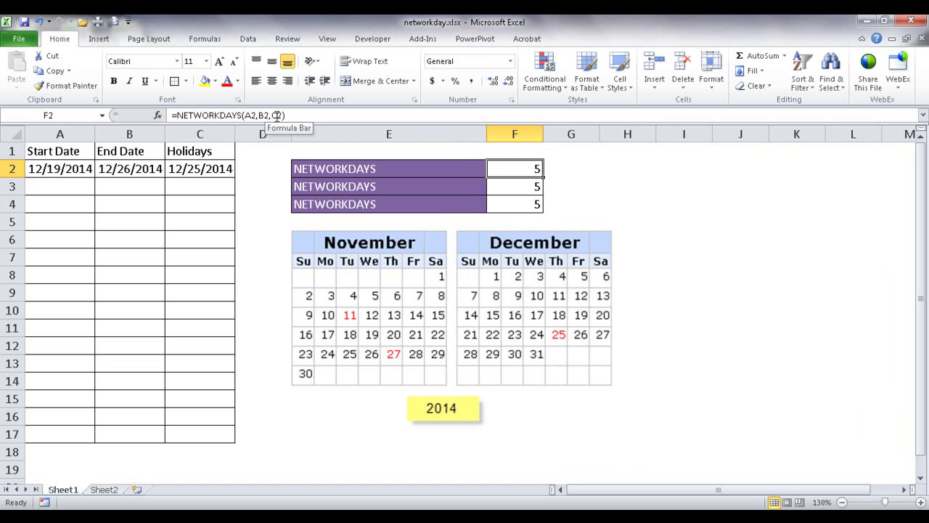
# - Inspect F3's formula and its C2:C7 holiday range, leaving it unchanged
pyautogui.click(515, 186)
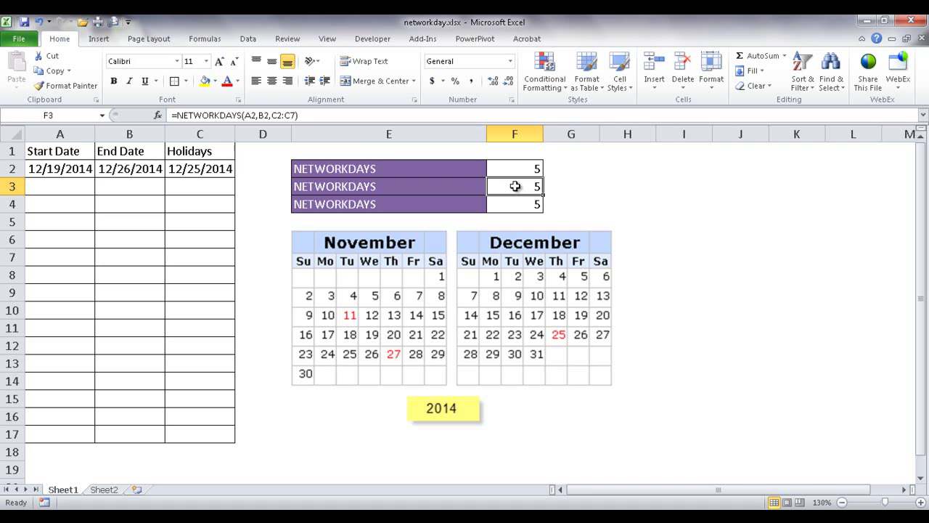
pyautogui.click(283, 115)
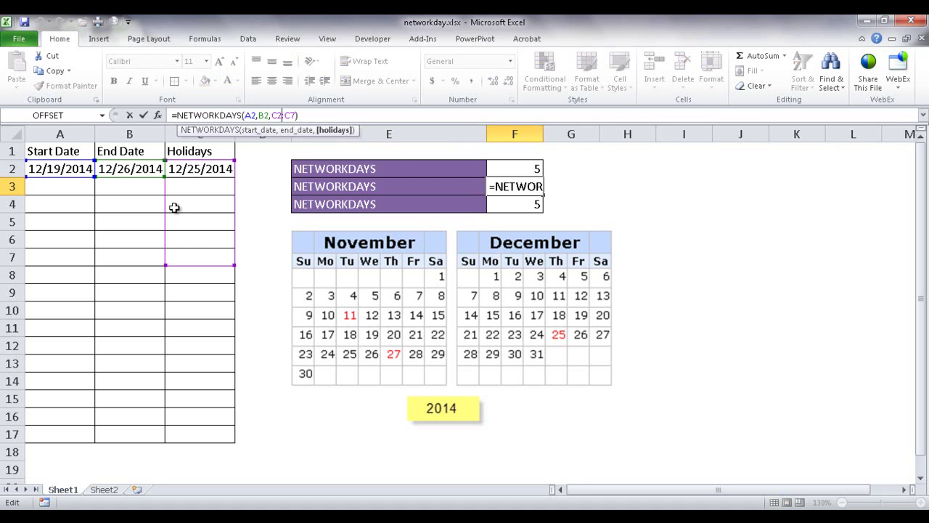
pyautogui.moveTo(163, 206); pyautogui.dragTo(167, 207)
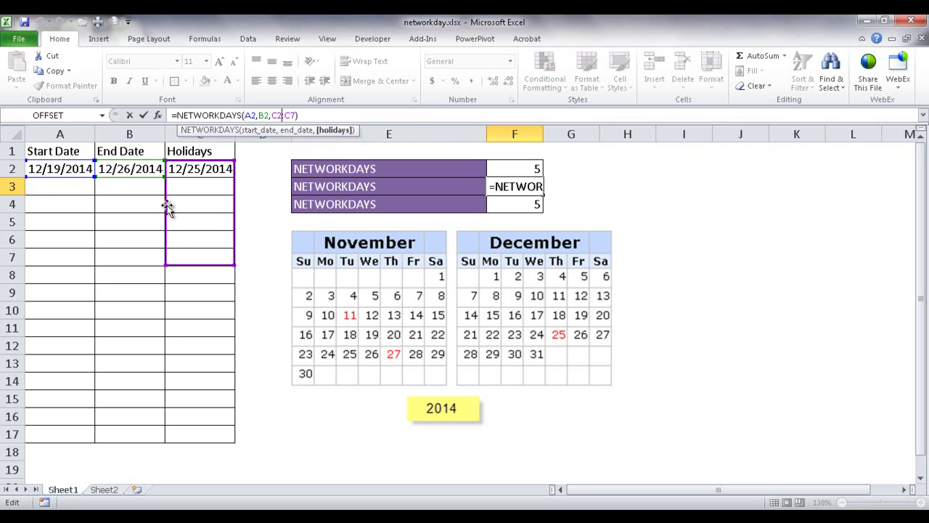
pyautogui.moveTo(167, 207); pyautogui.dragTo(168, 207)
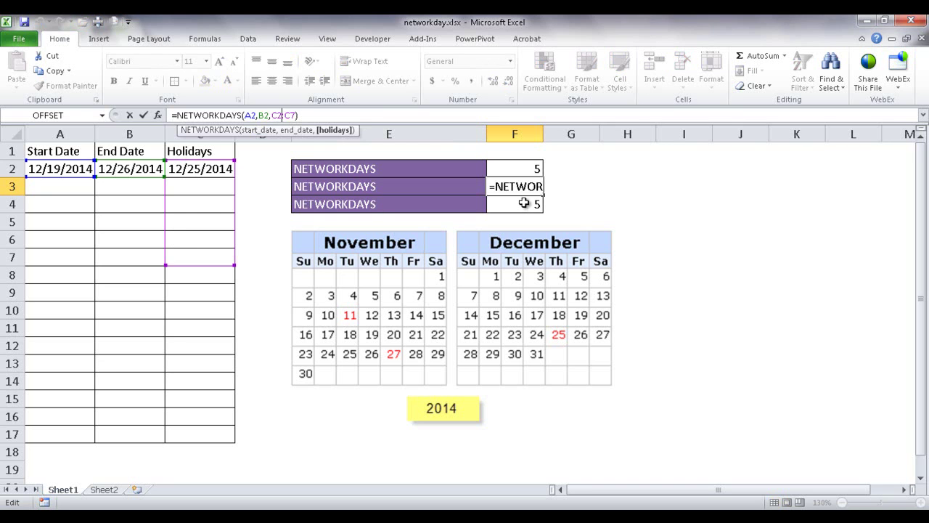
pyautogui.hotkey('ctrl', 'Return')
# - Inspect F4's us_hol formula and select the cells the us_hol name covers
pyautogui.click(524, 204)
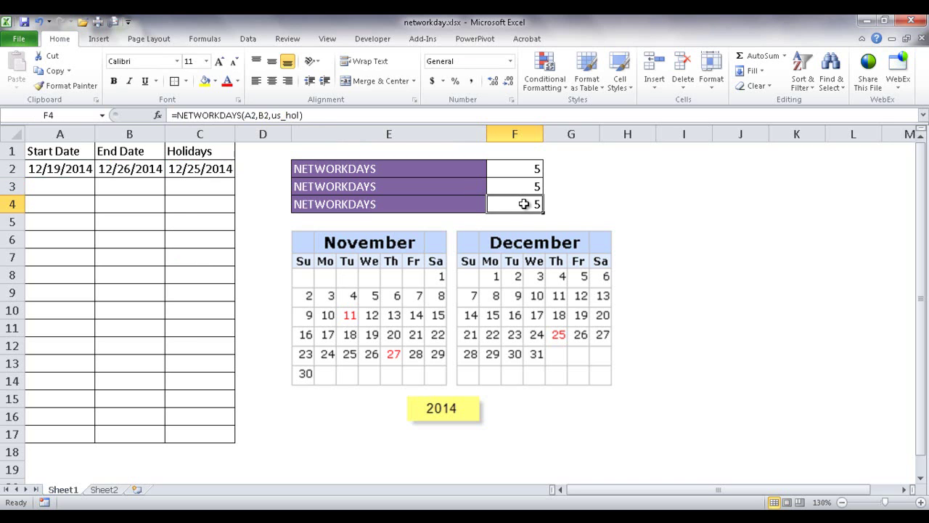
pyautogui.click(282, 115)
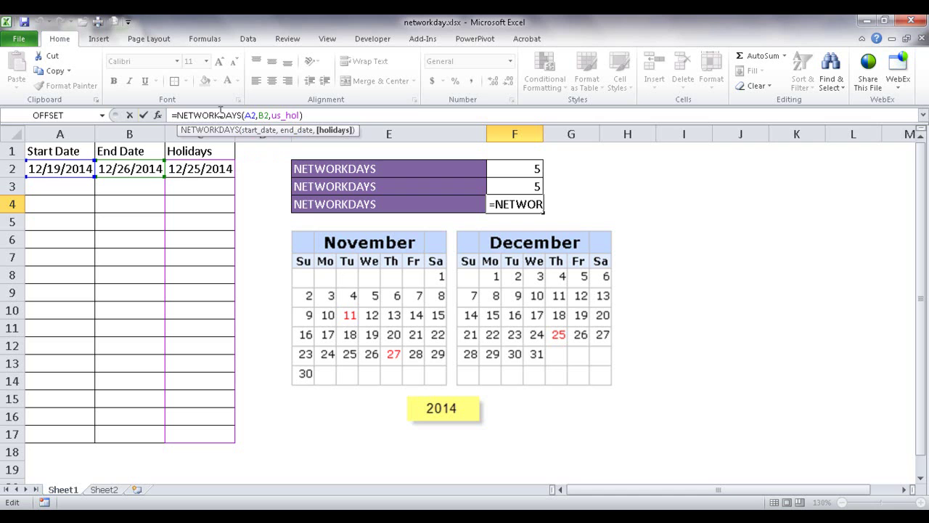
pyautogui.click(102, 115)
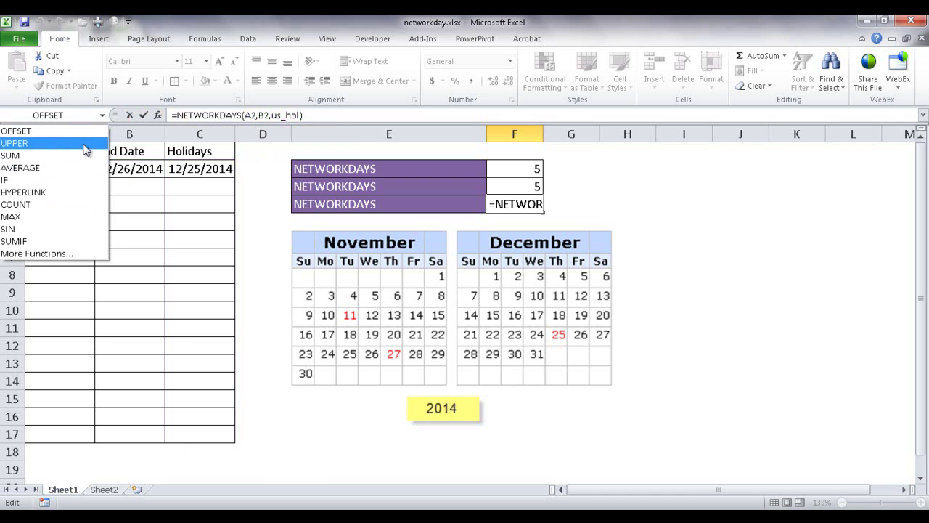
pyautogui.press('Escape')
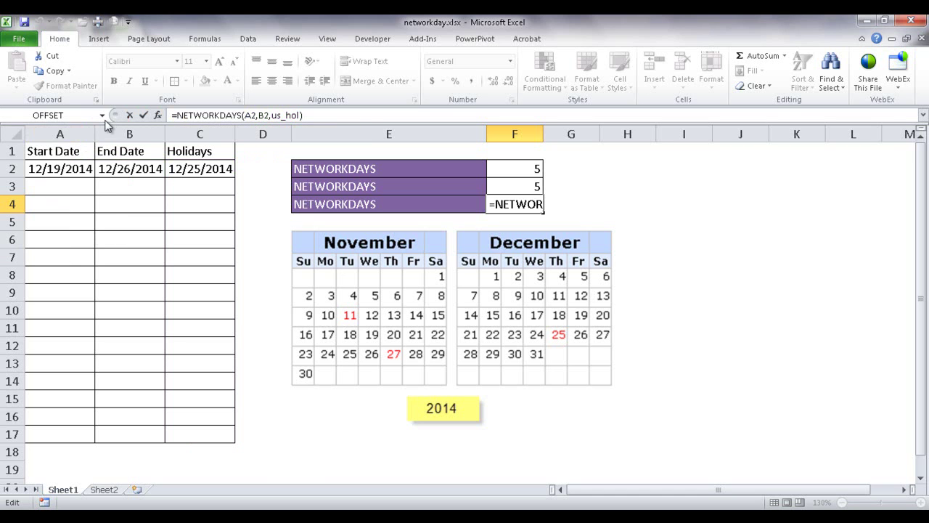
pyautogui.hotkey('ctrl', 'Return')
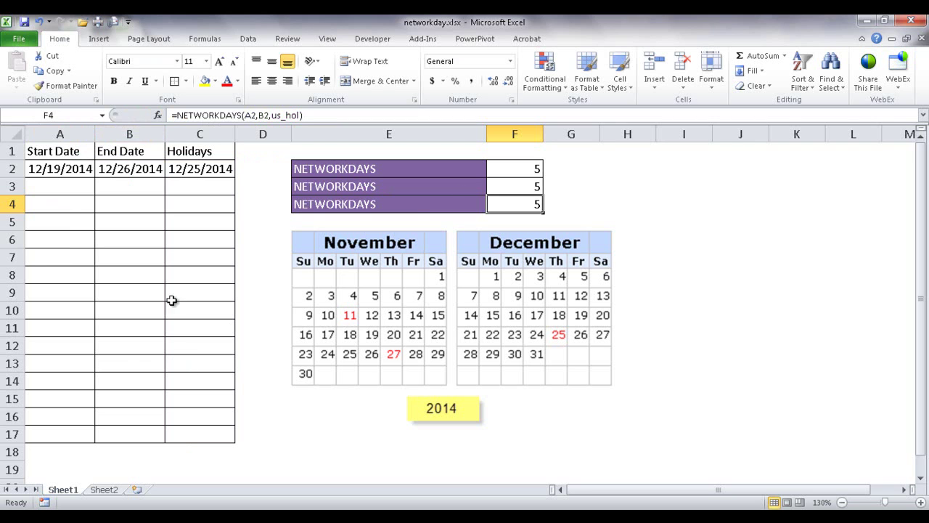
pyautogui.click(102, 118)
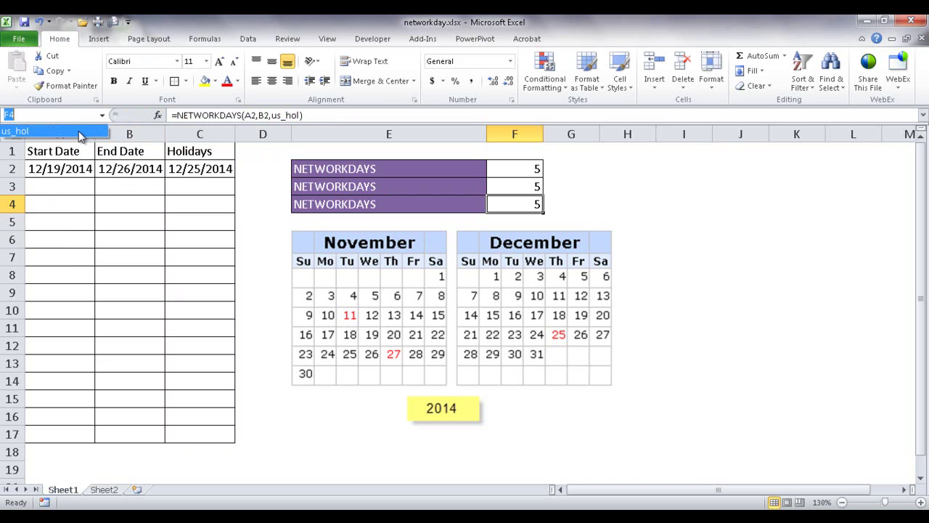
pyautogui.click(78, 131)
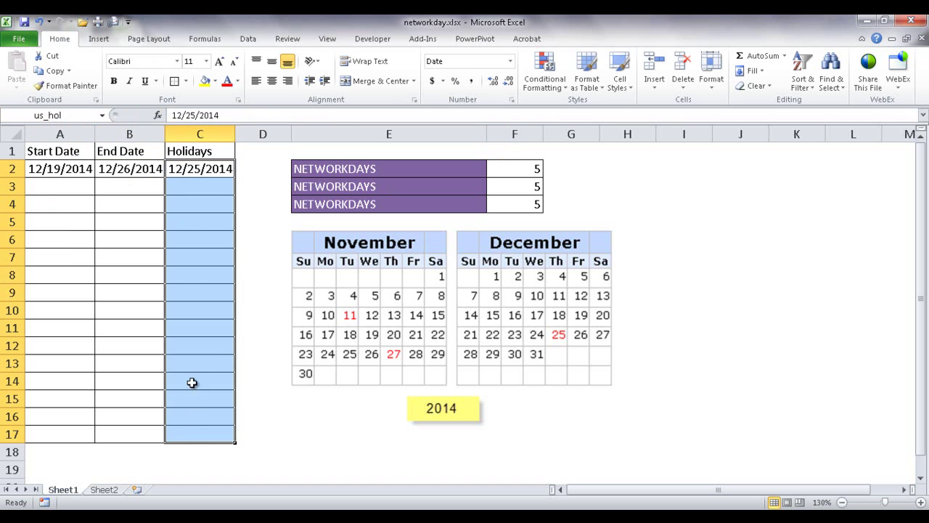
# - Enter 12/26/14 in C3 as the second holiday
pyautogui.click(201, 187)
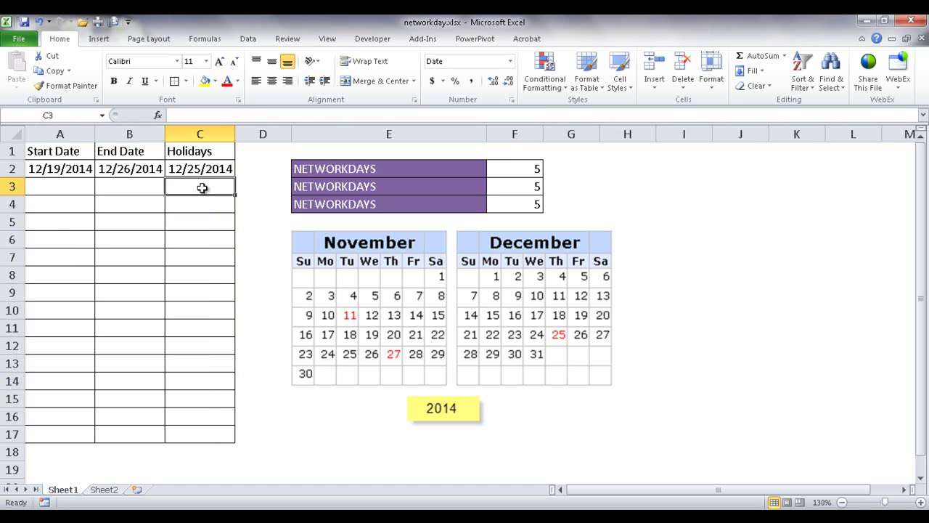
pyautogui.click(516, 168)
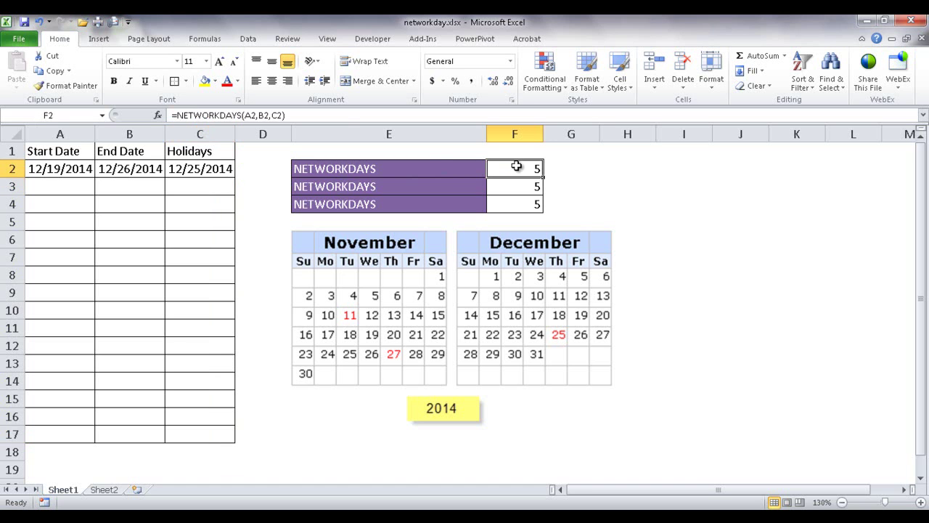
pyautogui.click(210, 191)
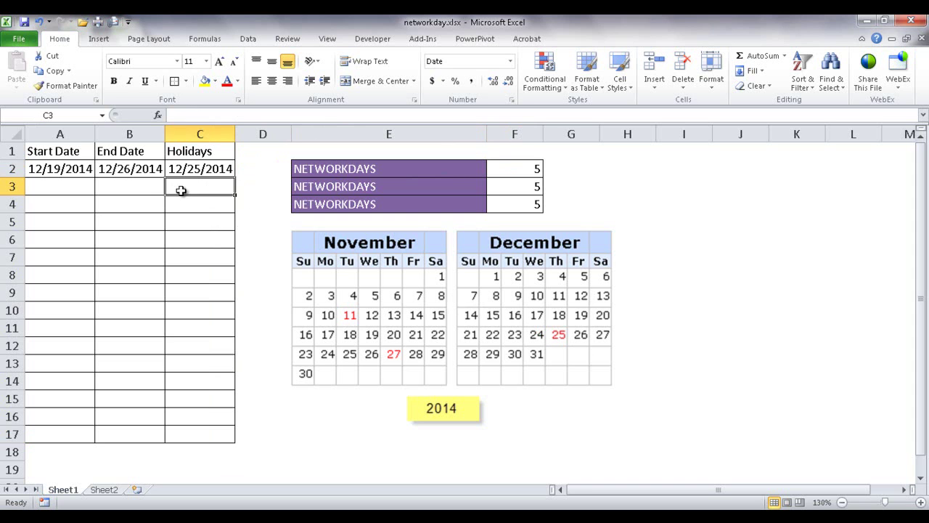
pyautogui.write('12')
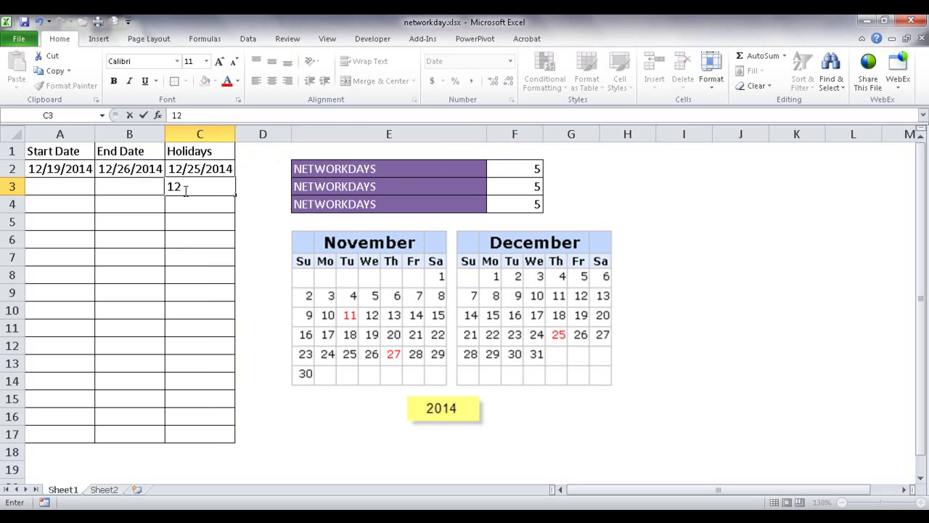
pyautogui.write('/26/14')
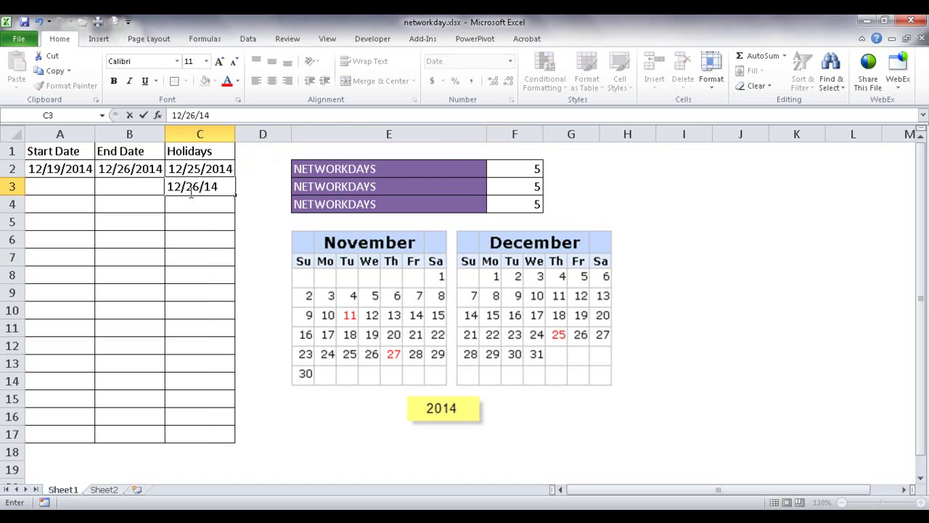
pyautogui.press('Return')
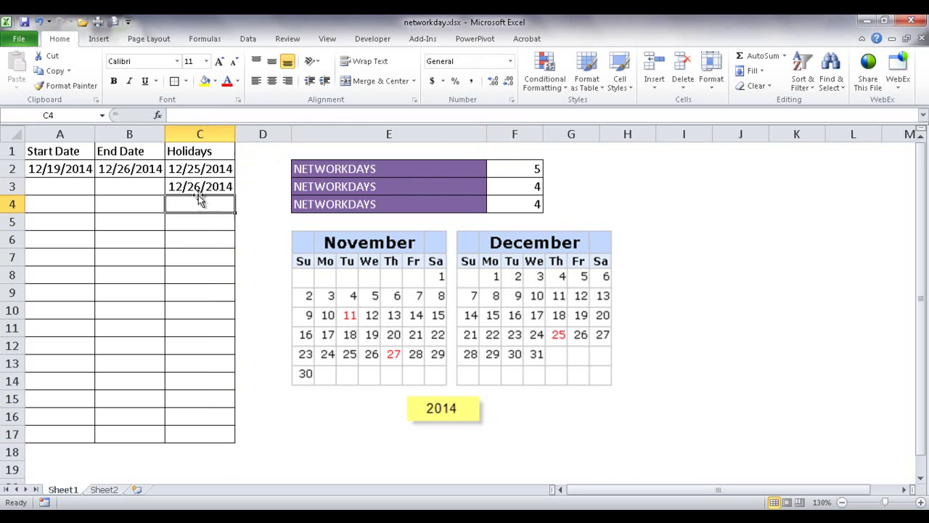
# - Check that the F3 and F4 workday counts now return 4
pyautogui.click(518, 204)
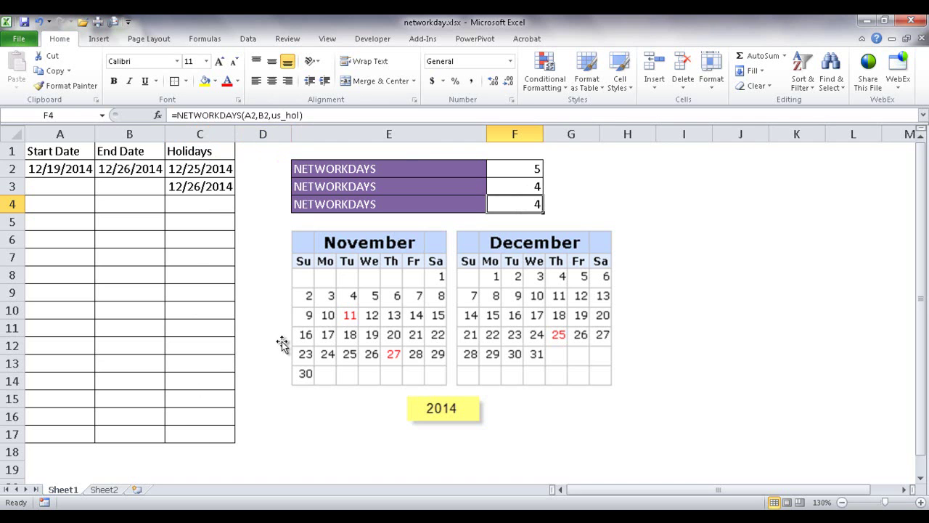
pyautogui.click(512, 190)
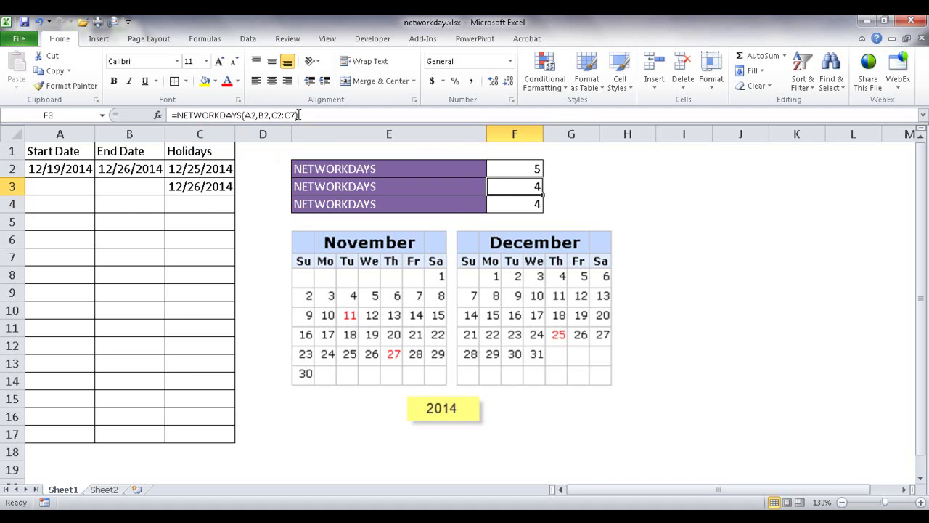
pyautogui.click(277, 115)
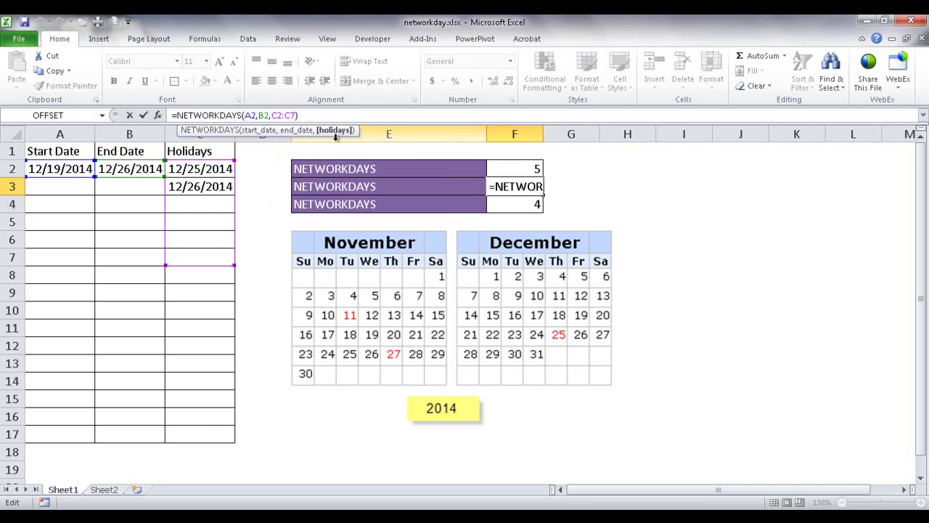
pyautogui.hotkey('shift', 'Return')
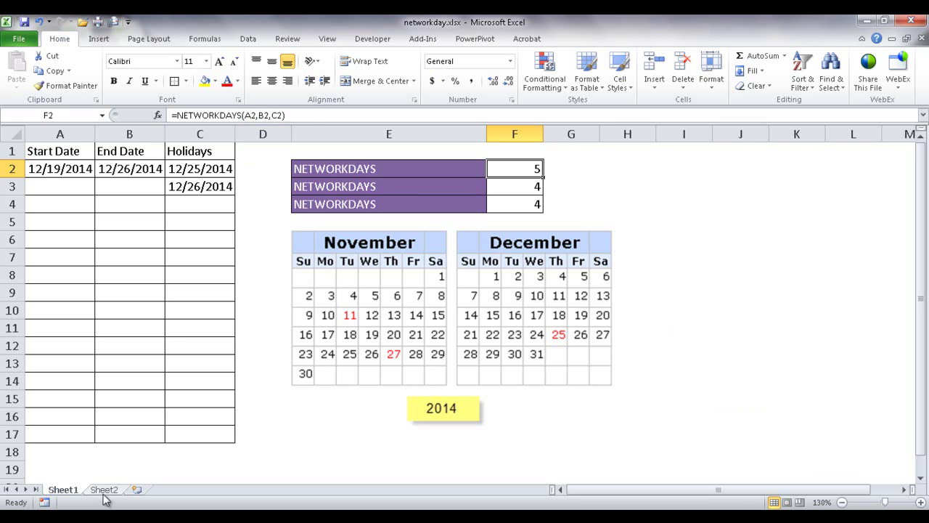
# - Open the Sheet2 tab with the NETWORKDAYS.INTL example
pyautogui.click(105, 490)
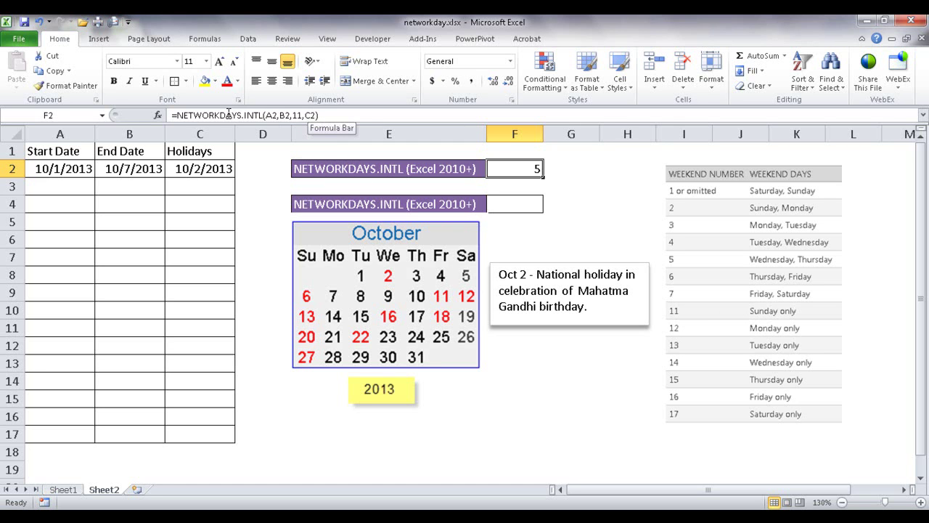
# - Show F2's NETWORKDAYS.INTL arguments (weekend 11, holiday C2) beside the weekend table
pyautogui.click(157, 114)
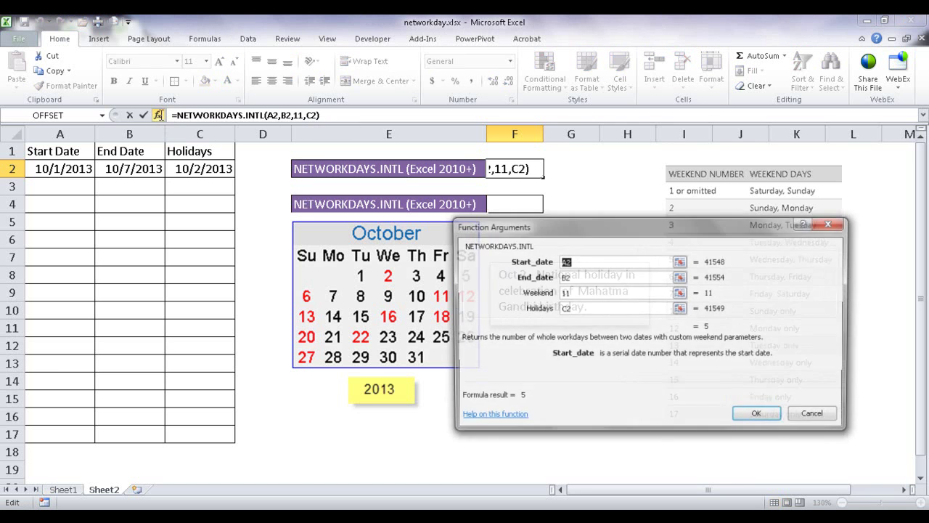
pyautogui.moveTo(676, 227); pyautogui.dragTo(602, 240)
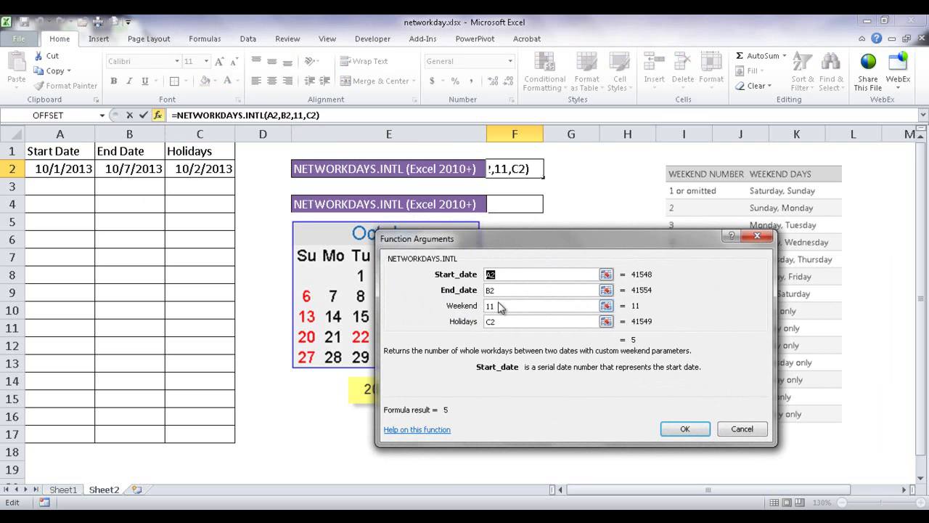
pyautogui.moveTo(538, 236); pyautogui.dragTo(419, 236)
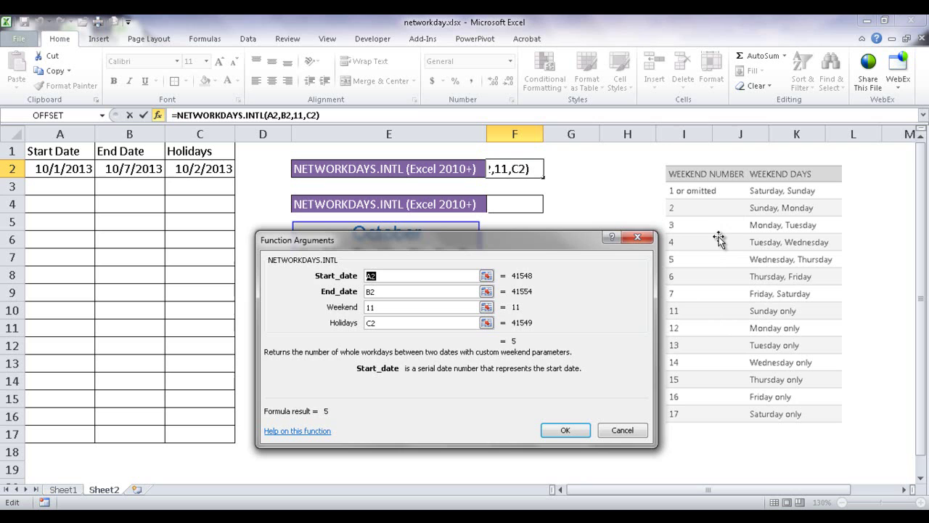
pyautogui.moveTo(542, 247); pyautogui.dragTo(513, 252)
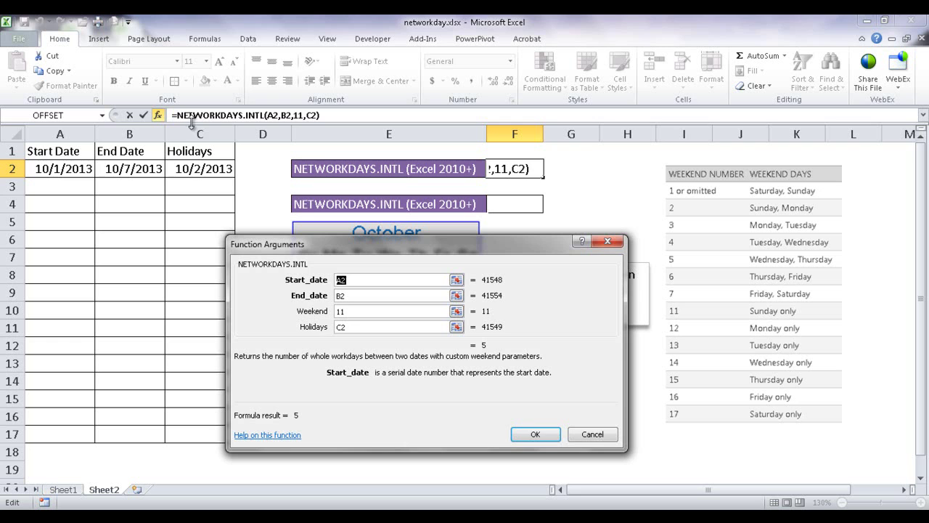
# - Confirm F2's =NETWORKDAYS.INTL(A2,B2,11,C2) unchanged and move to cell F4
pyautogui.click(535, 433)
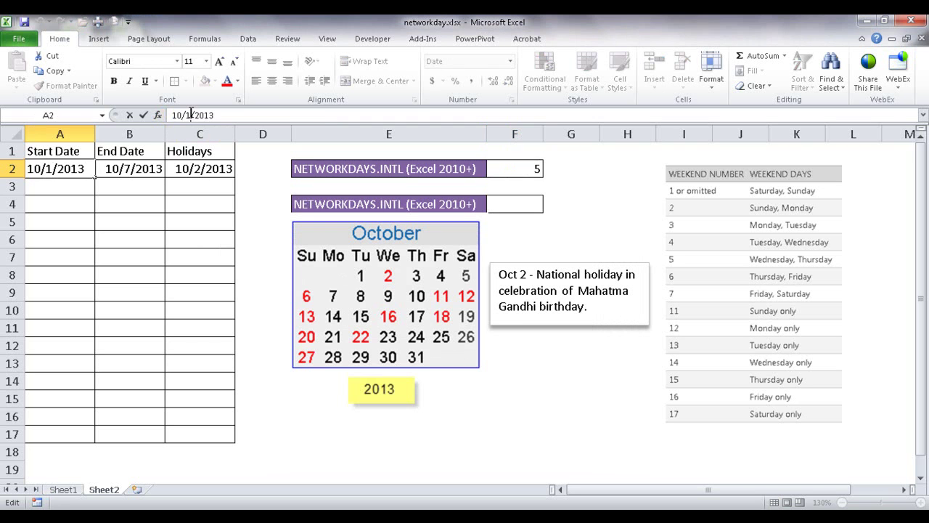
pyautogui.click(501, 169)
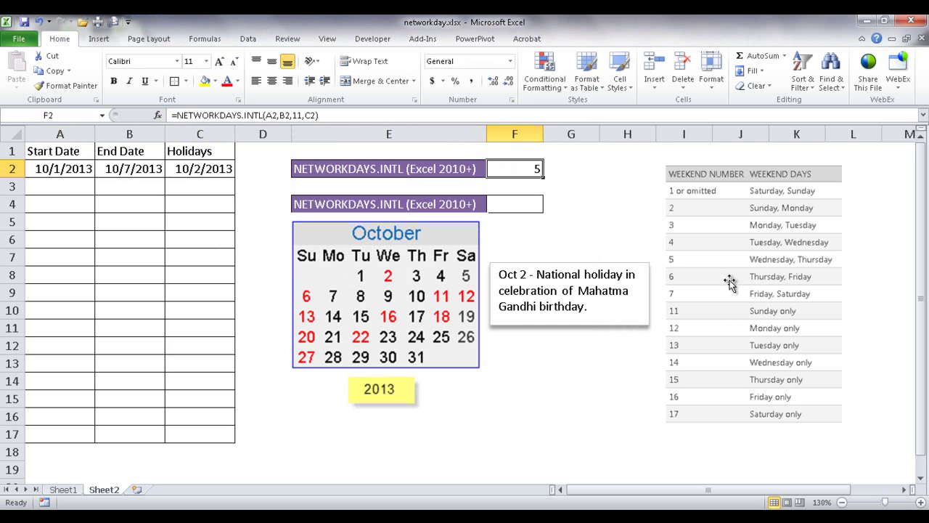
pyautogui.click(507, 204)
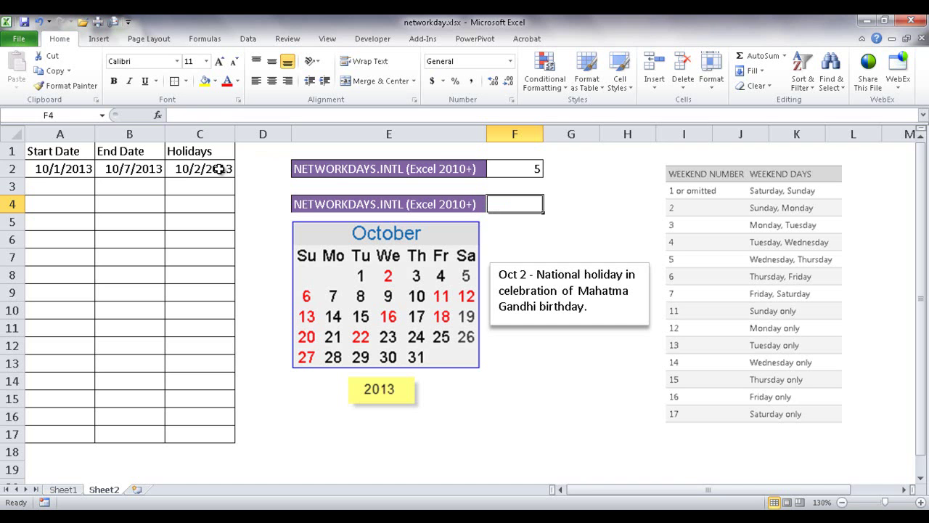
# - Name the holiday cells C2:C17 in_hol using the Name Box
pyautogui.moveTo(219, 168); pyautogui.dragTo(217, 440)
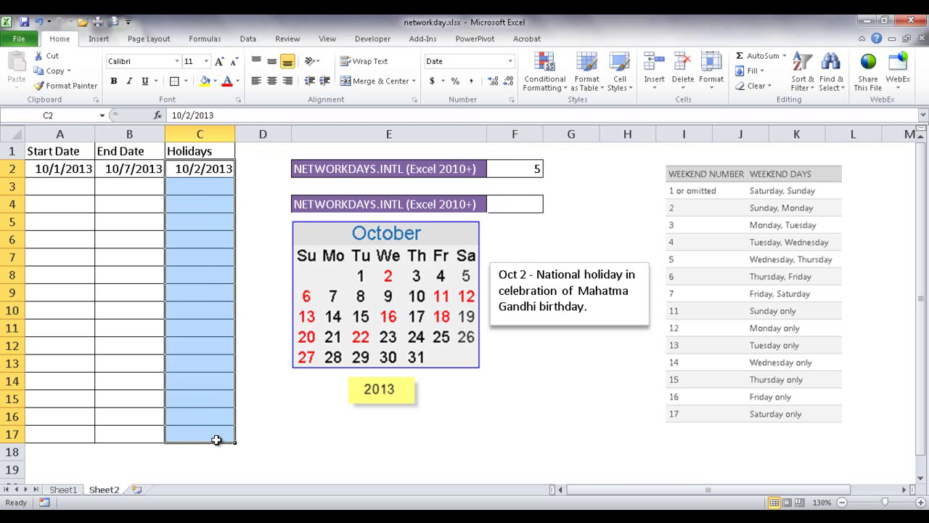
pyautogui.click(65, 115)
pyautogui.write('in_hol')
pyautogui.press('Return')
# - Try Formulas > Define Name for in_hol, cancel it, and confirm the range's name
pyautogui.click(209, 39)
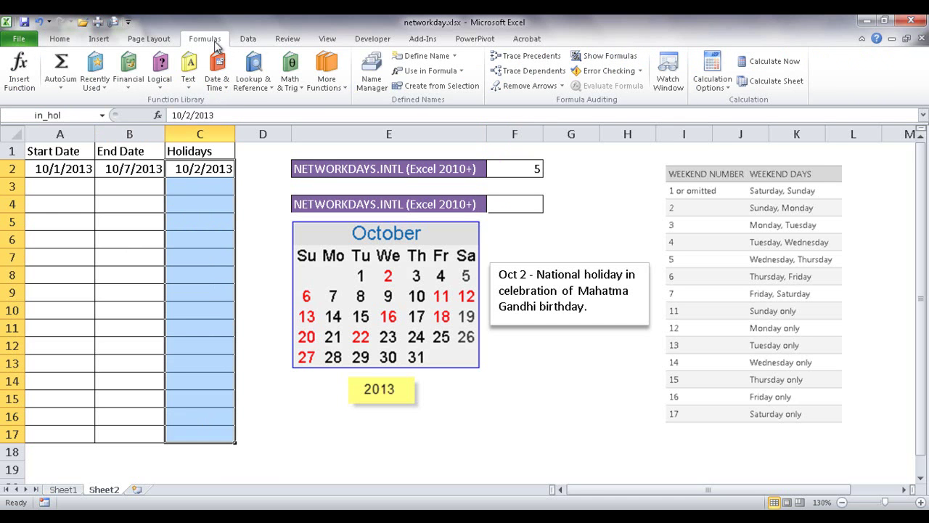
pyautogui.click(411, 58)
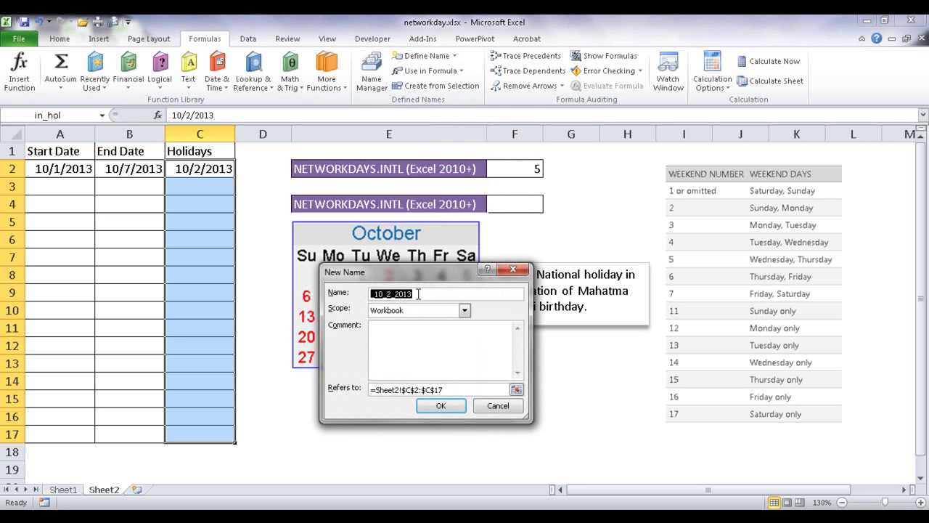
pyautogui.write('in_hol')
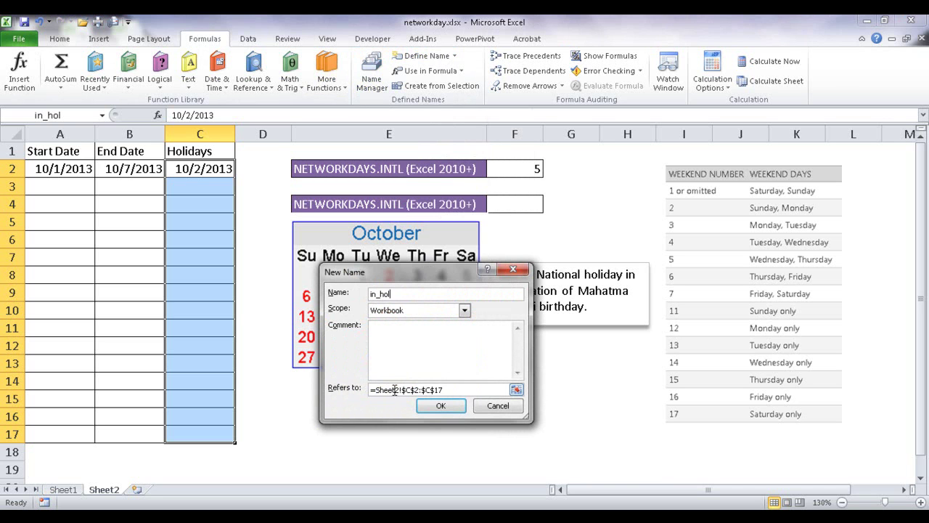
pyautogui.moveTo(455, 393); pyautogui.dragTo(254, 384)
pyautogui.press('Delete')
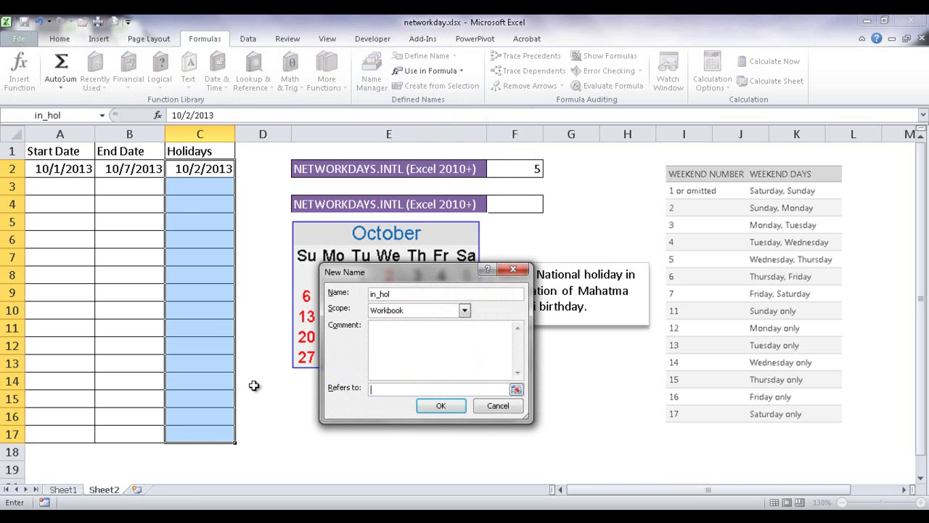
pyautogui.write('h')
pyautogui.click(501, 405)
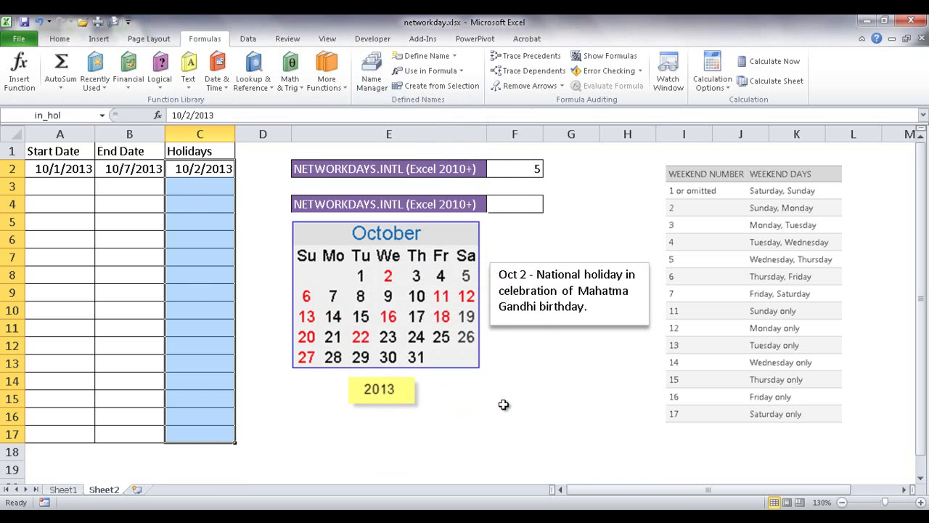
pyautogui.click(76, 117)
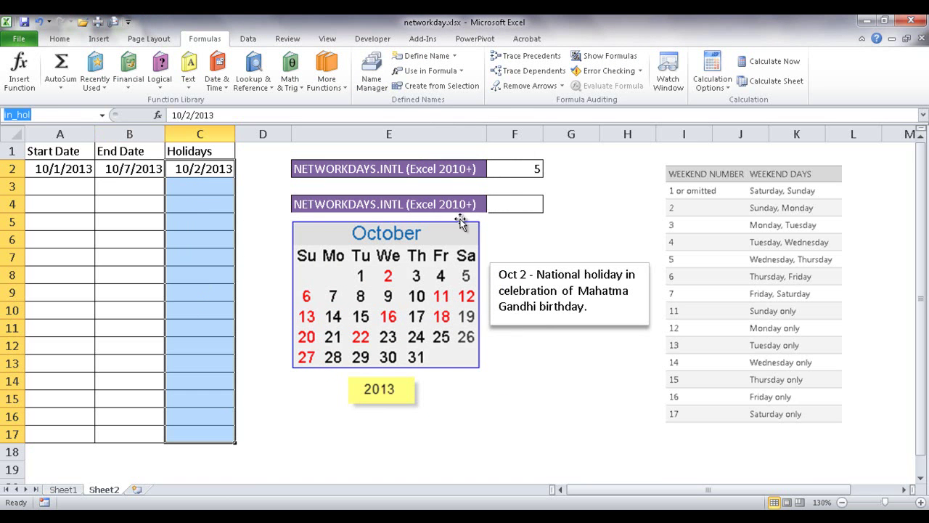
# - Start =NETWORKDAYS.INTL in F4 with start A2, end B2 and weekend 11 (Sunday only)
pyautogui.click(510, 200)
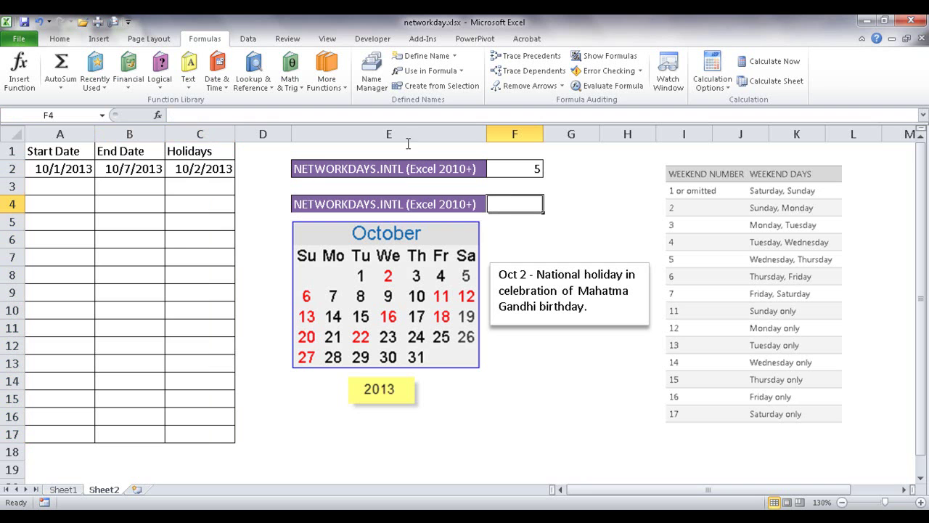
pyautogui.write('=ne')
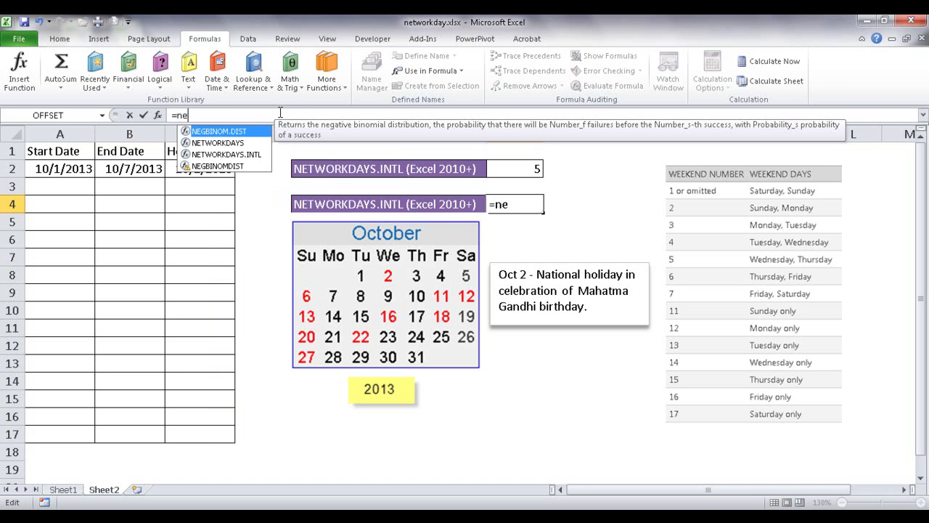
pyautogui.write('t')
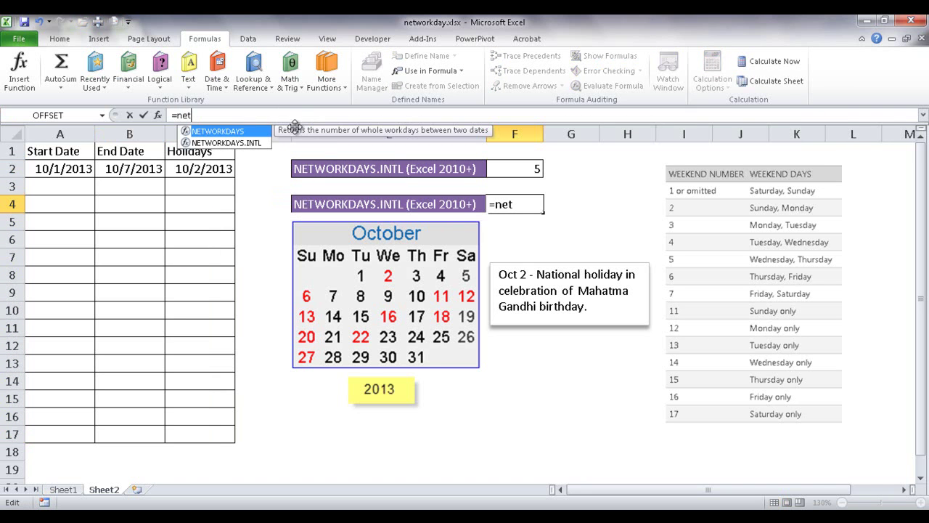
pyautogui.doubleClick(252, 140)
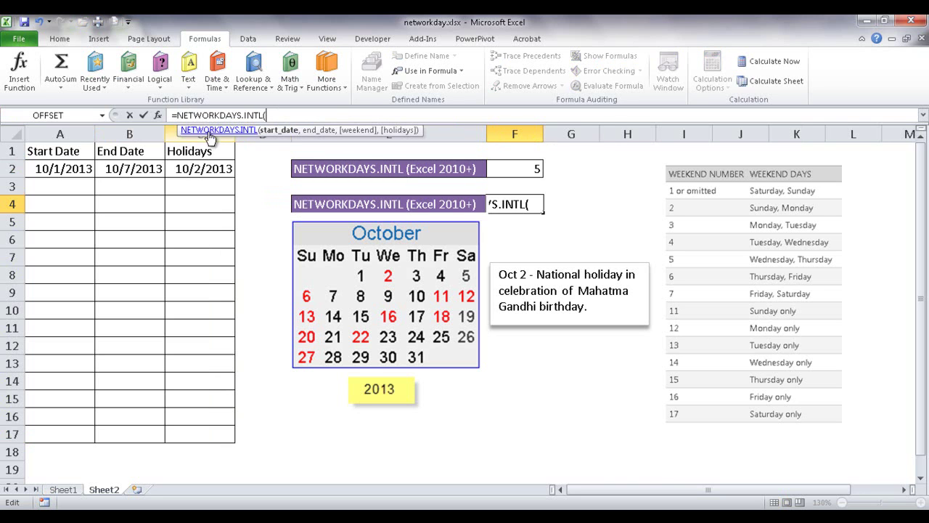
pyautogui.click(81, 167)
pyautogui.write(',')
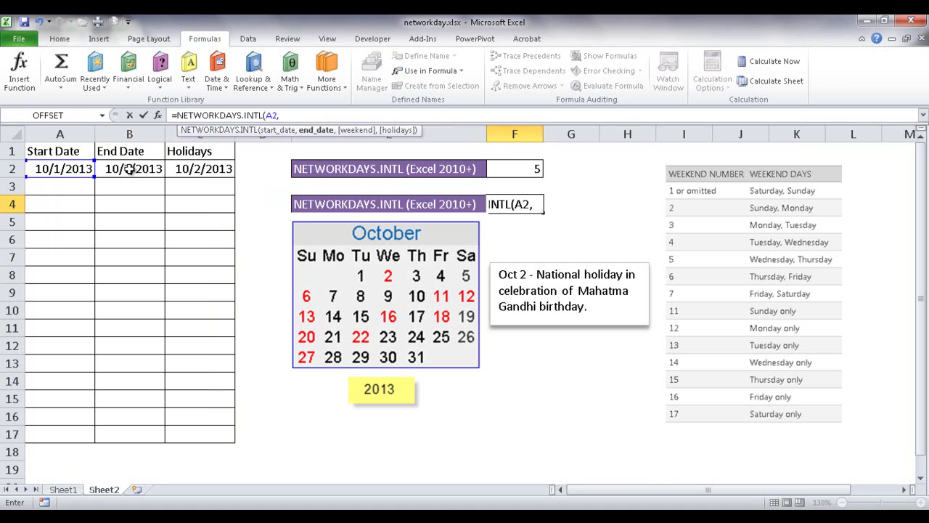
pyautogui.click(154, 168)
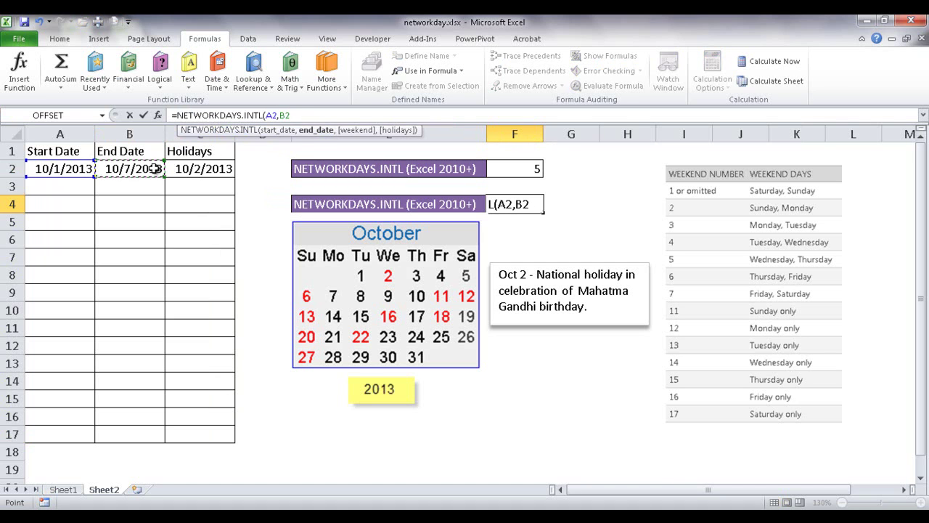
pyautogui.write(',')
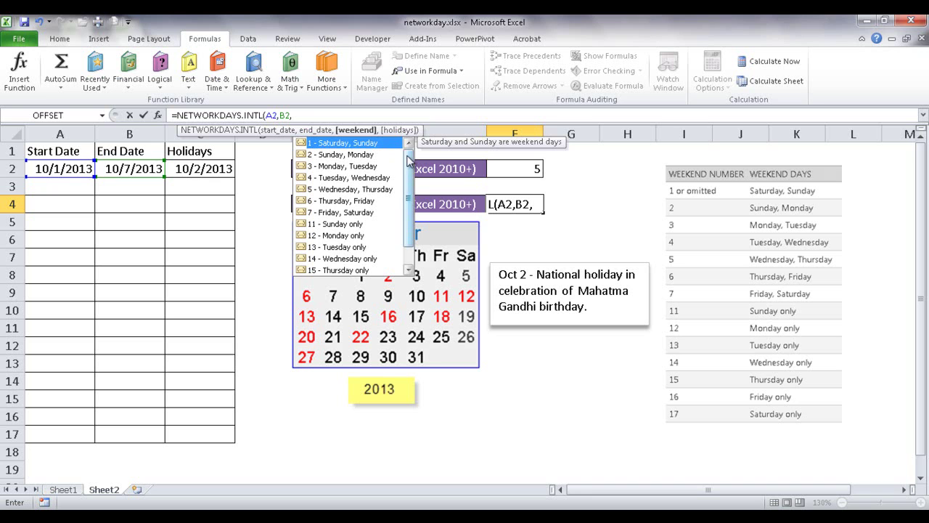
pyautogui.scroll(-1, 408, 161)
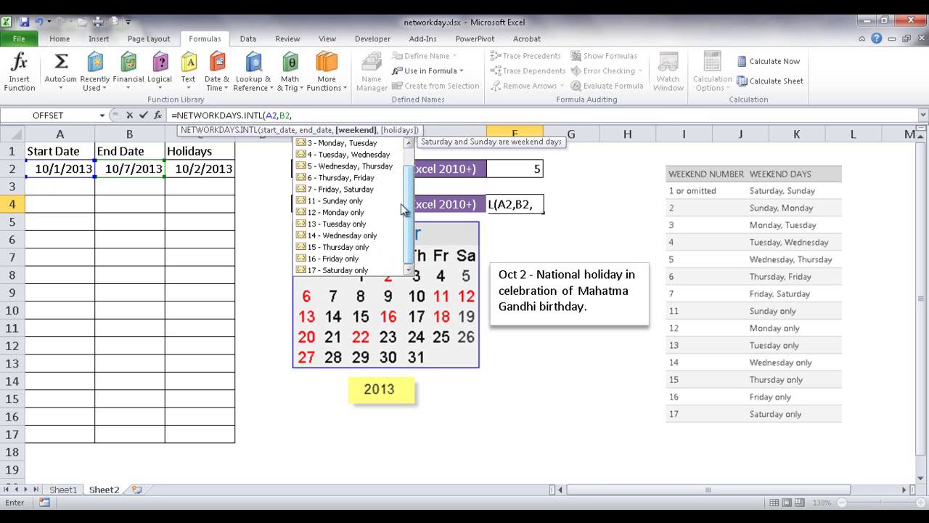
pyautogui.doubleClick(331, 202)
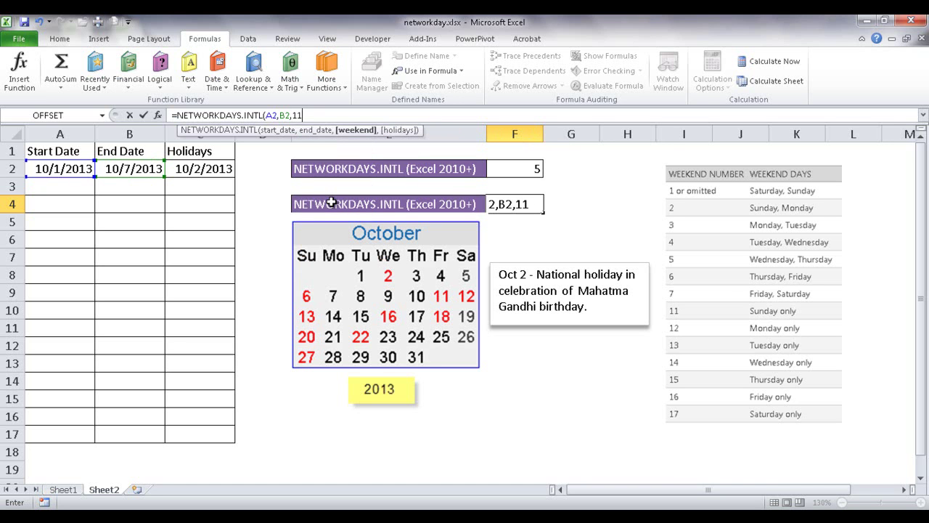
# - Finish the F4 formula with in_hol as holidays and commit it, giving 5
pyautogui.write(',')
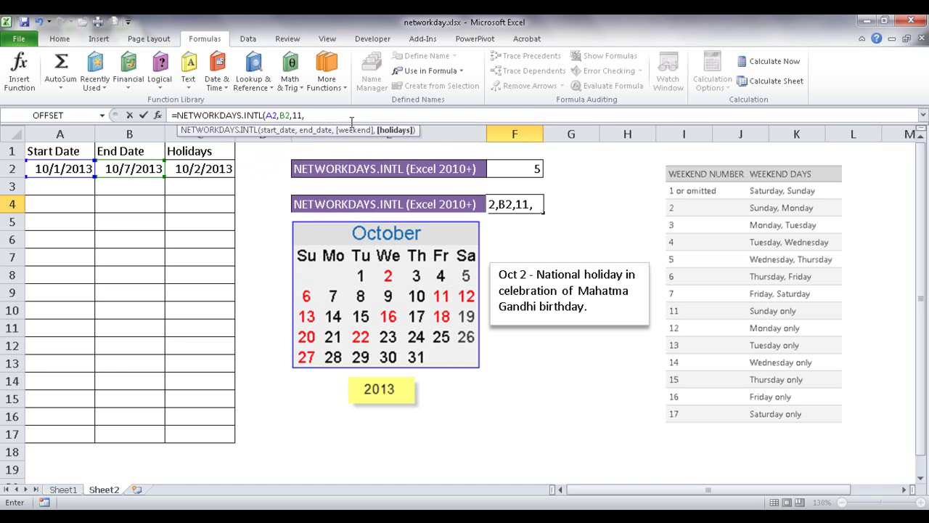
pyautogui.write('in_hol')
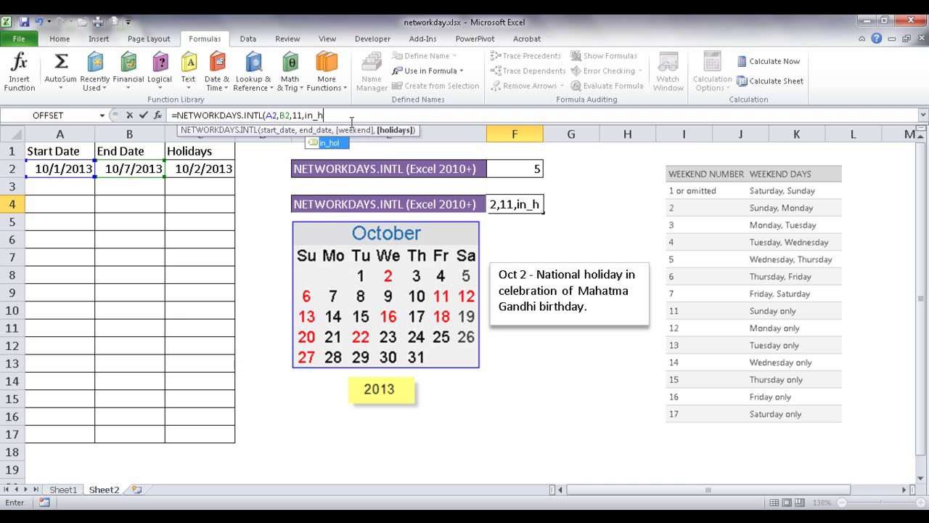
pyautogui.doubleClick(327, 142)
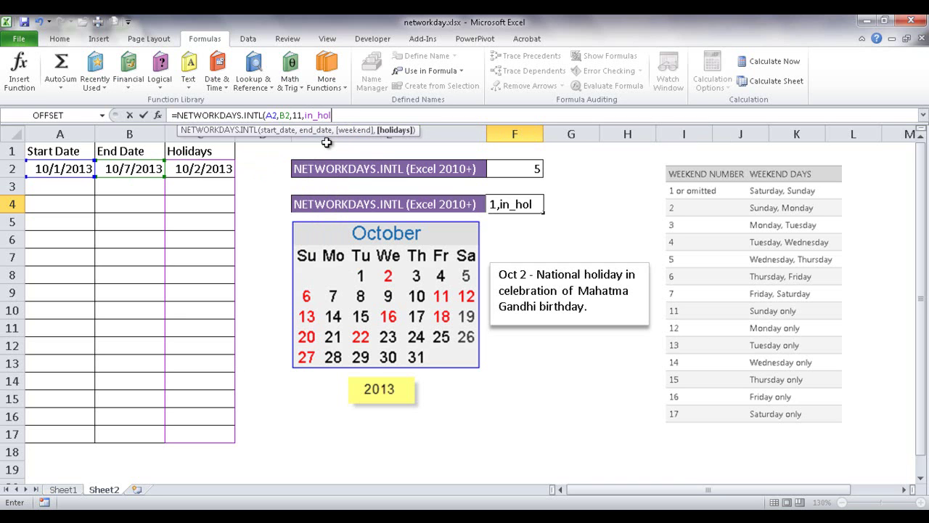
pyautogui.write(')')
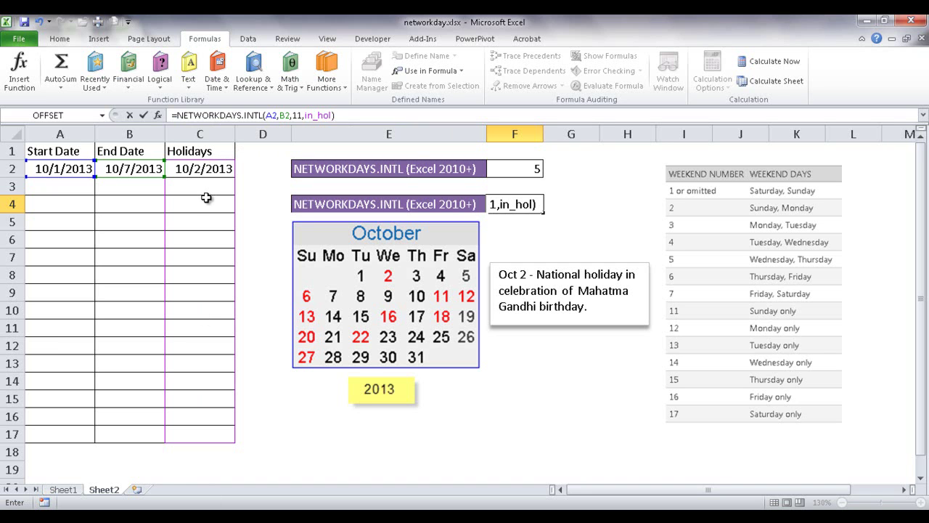
pyautogui.press('Return')
pyautogui.click(513, 203)
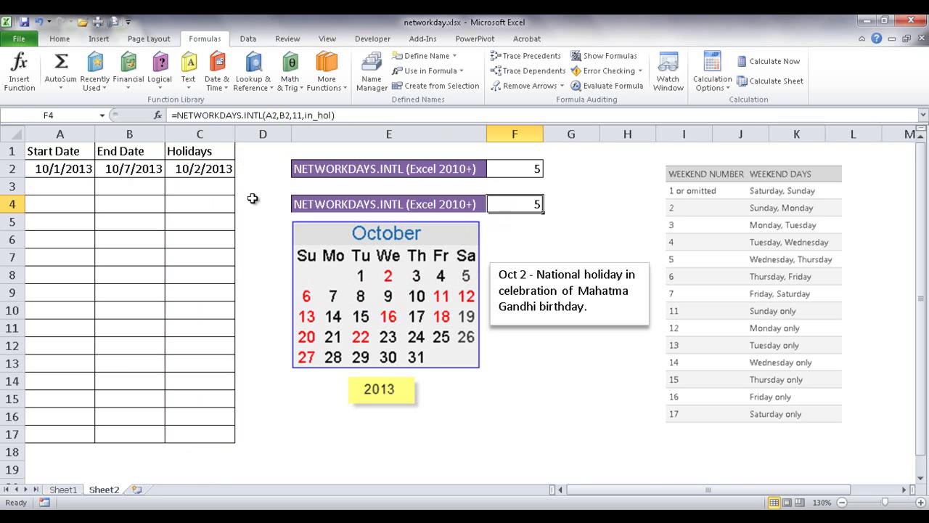
# - Enter 10/3/2013 in C3 below the existing holiday in C2
pyautogui.click(206, 170)
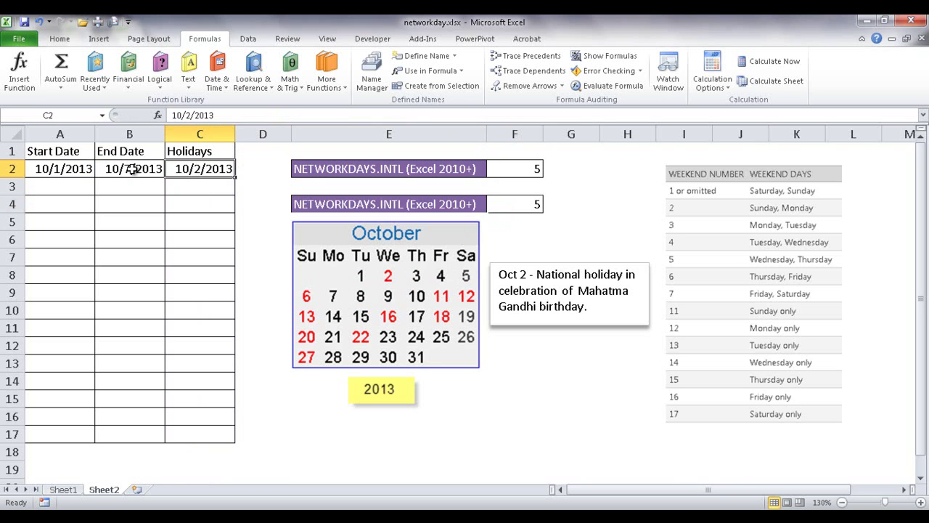
pyautogui.click(187, 187)
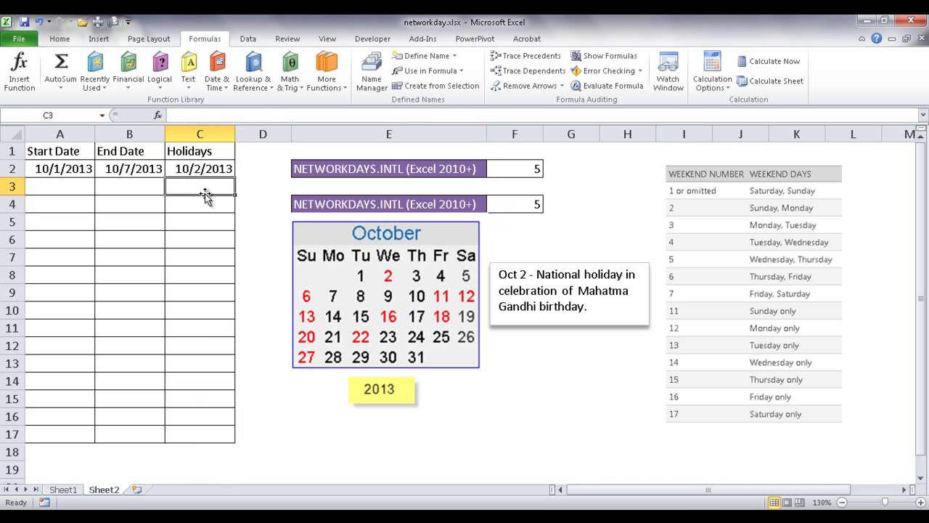
pyautogui.write('10/')
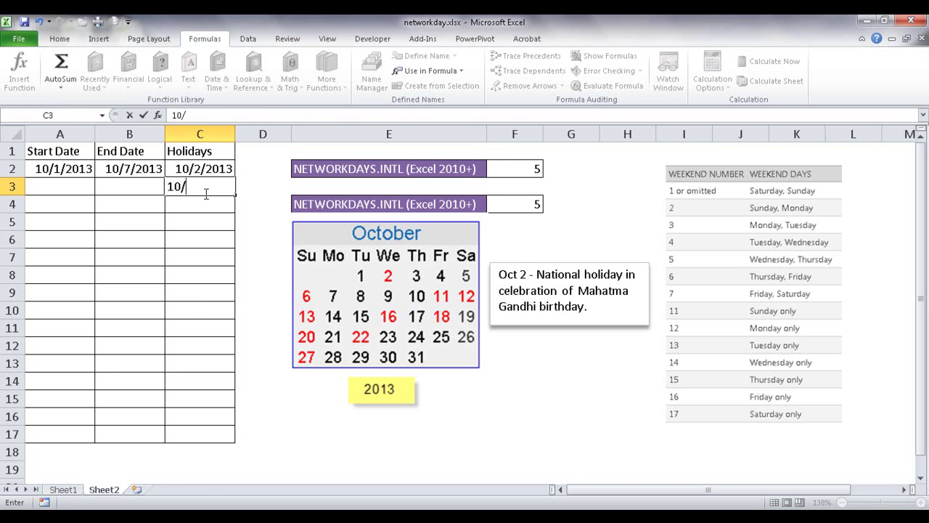
pyautogui.write('3/2013')
pyautogui.press('Return')
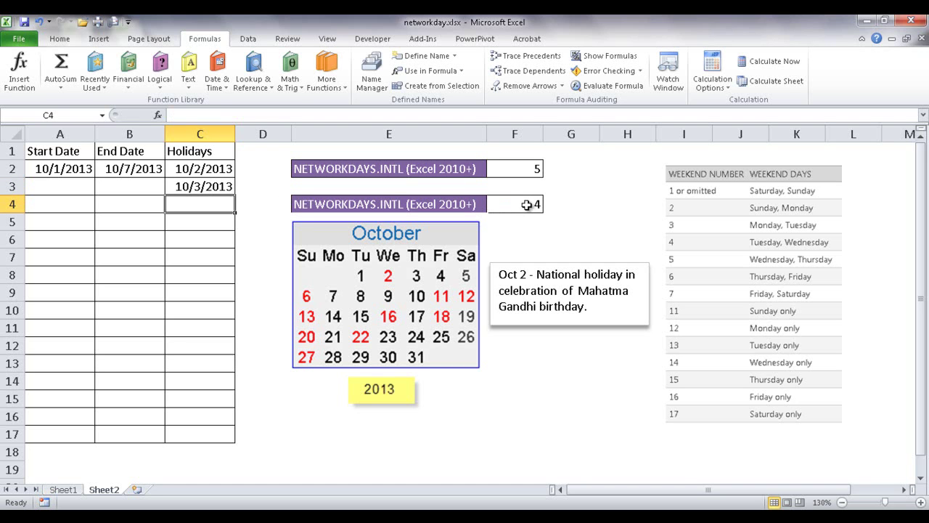